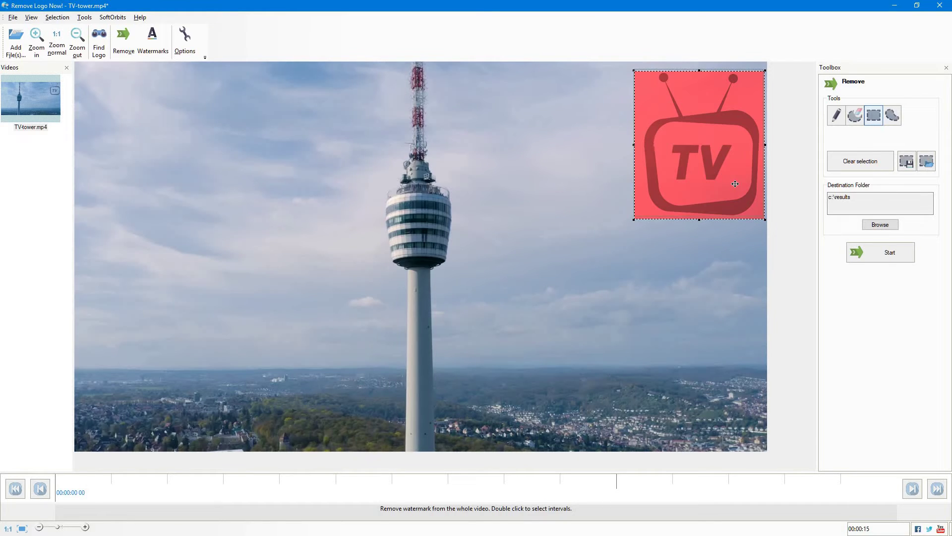
Fit the removal rectangle to the logo and start removing it from the TV-tower video
drag(735, 184, 733, 181)
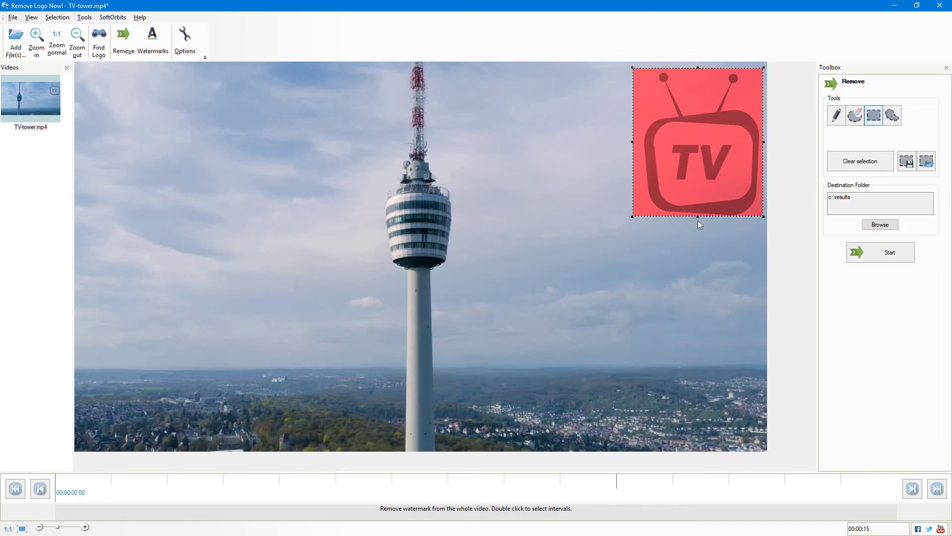
click(876, 257)
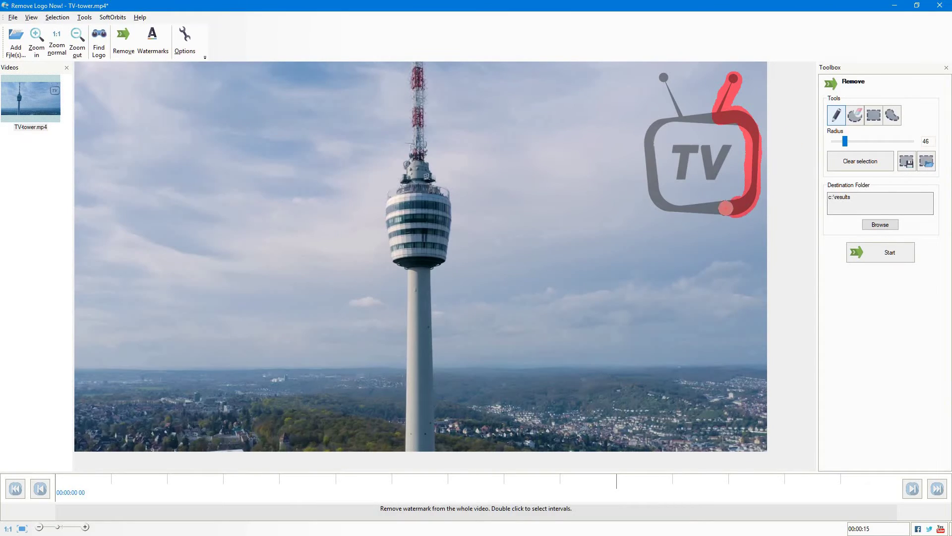
Paint along the logo's top edge and reprocess, overwriting the earlier result
drag(649, 135, 727, 120)
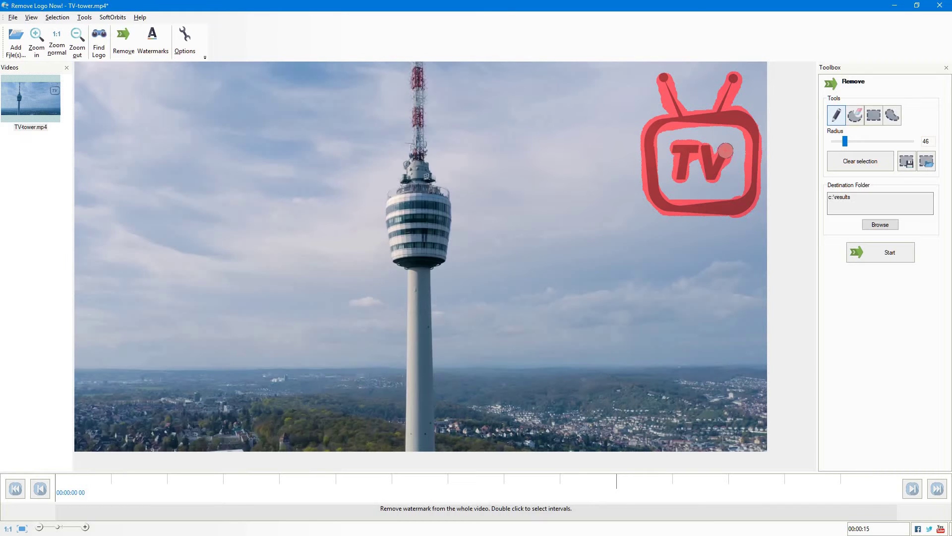
click(891, 254)
key(Return)
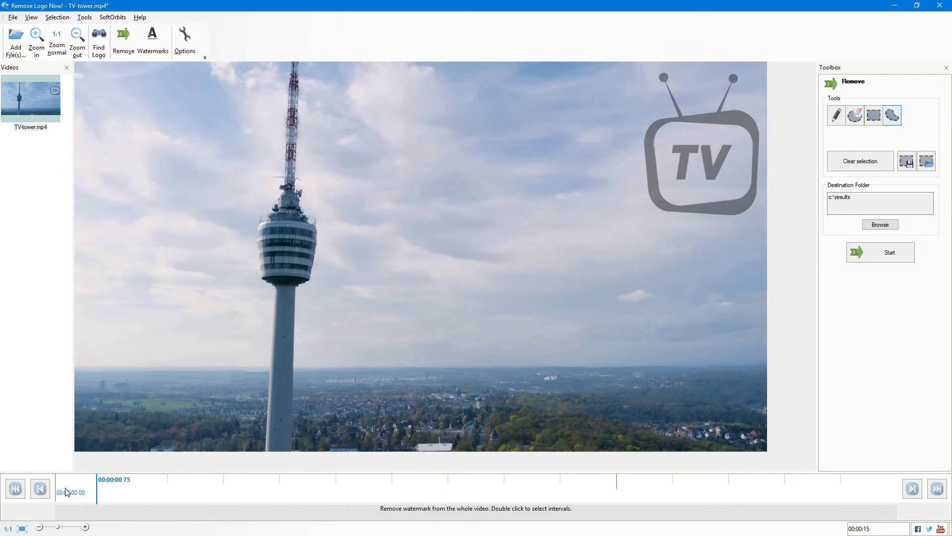
Preview frames from the start to about eight seconds, then lasso-trace around the TV logo
click(15, 488)
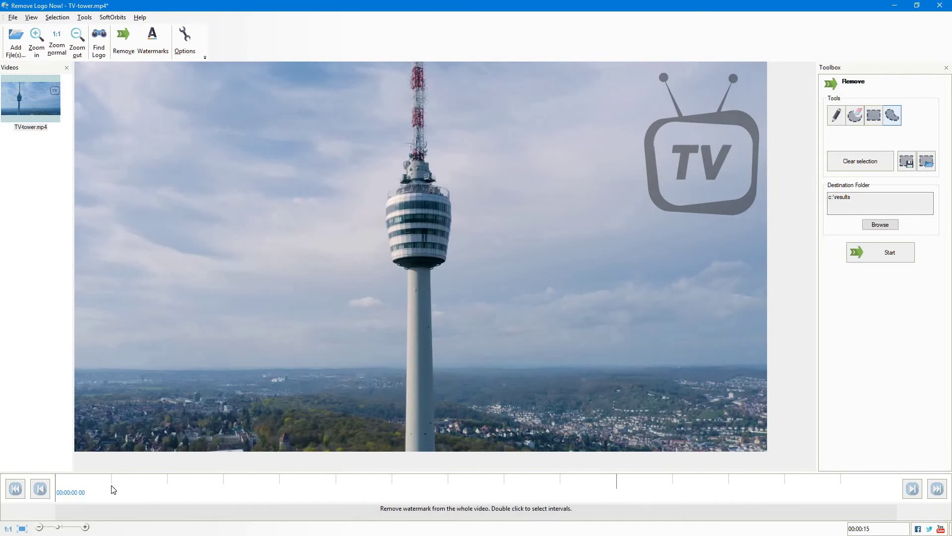
click(112, 489)
click(15, 489)
click(546, 491)
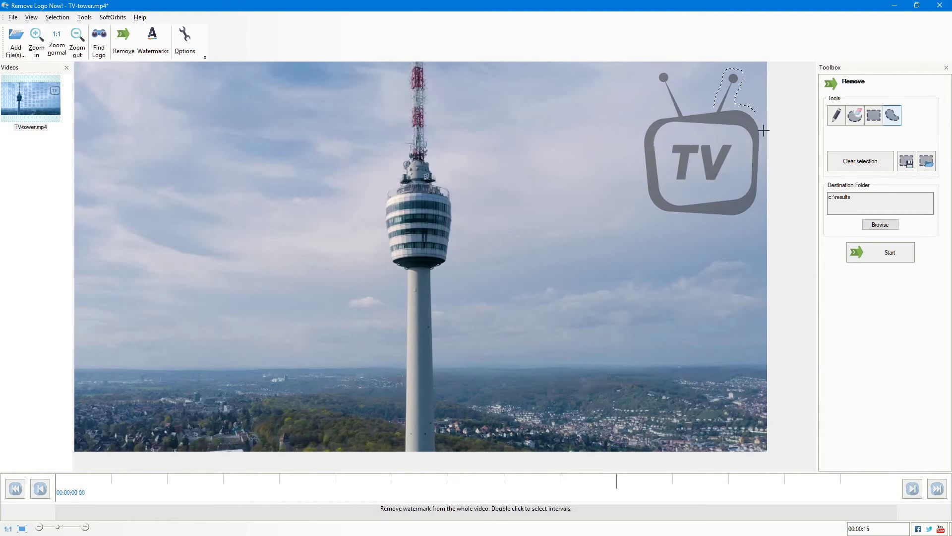
drag(761, 128, 639, 188)
click(84, 16)
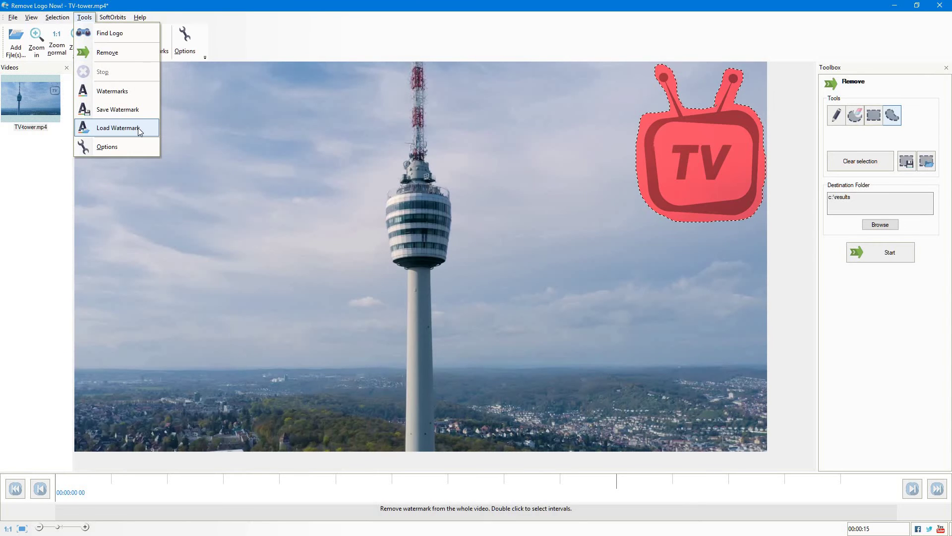
Set the output video format to AVI in Options
click(135, 147)
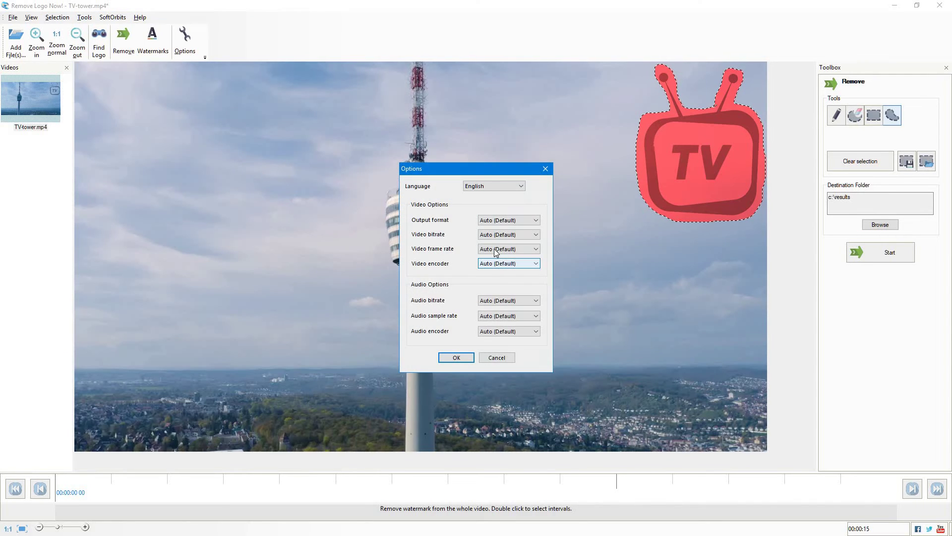
click(519, 187)
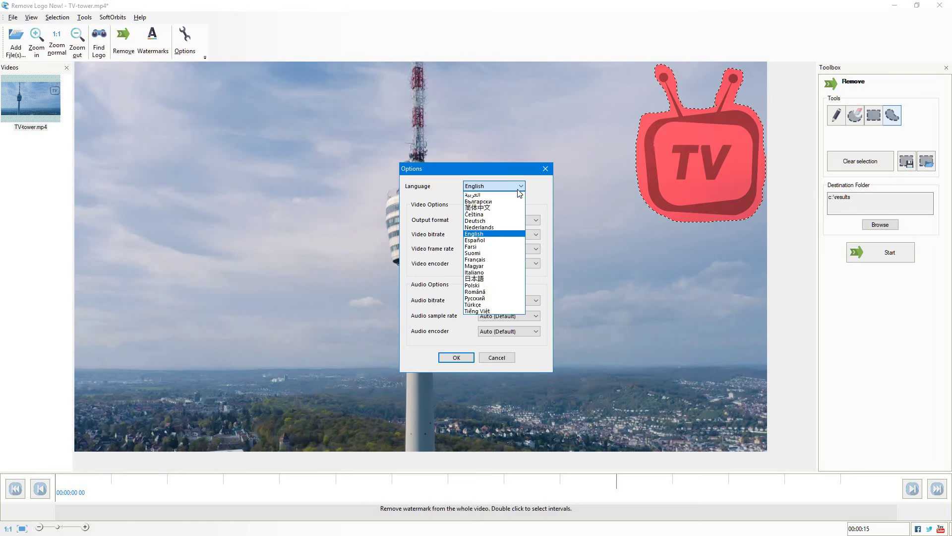
click(528, 223)
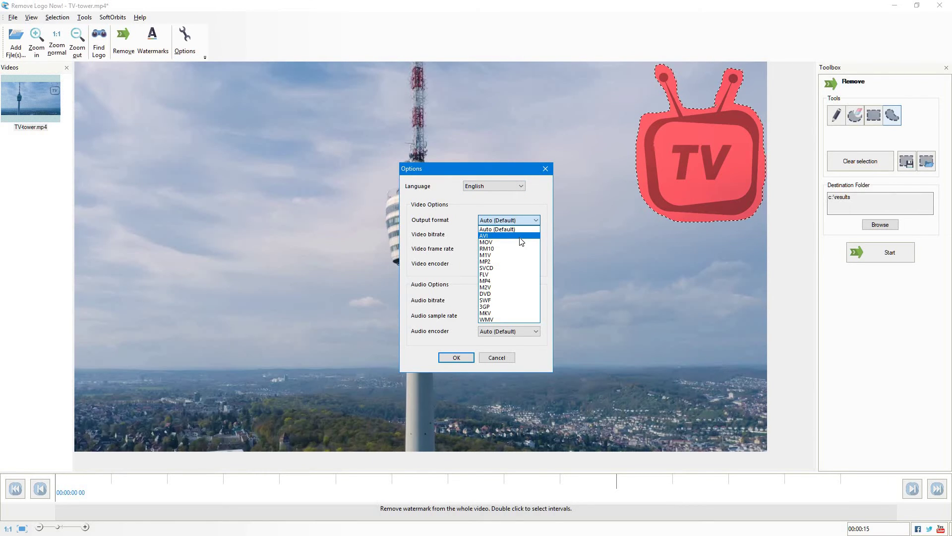
click(521, 237)
Leave video and audio bitrate, rate and encoder at defaults, accept, and start processing
click(523, 239)
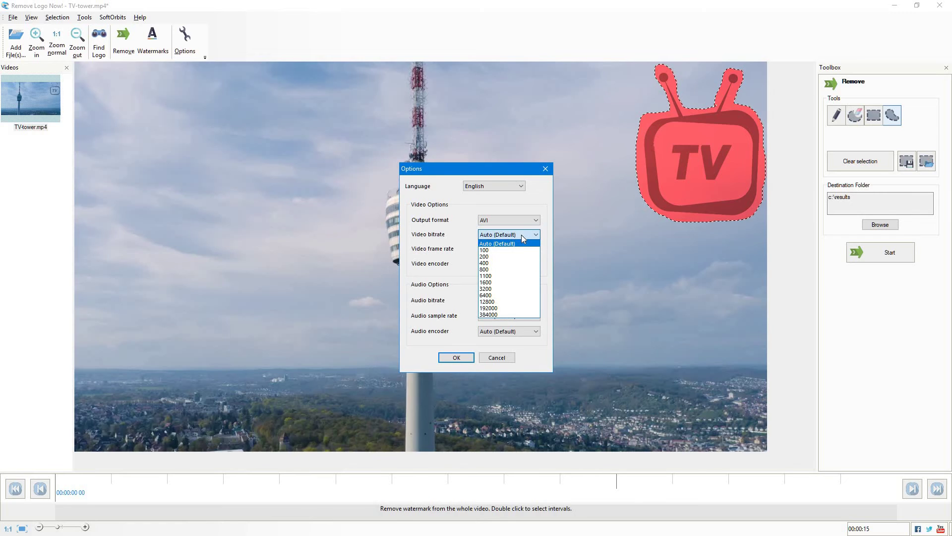
click(517, 250)
click(518, 265)
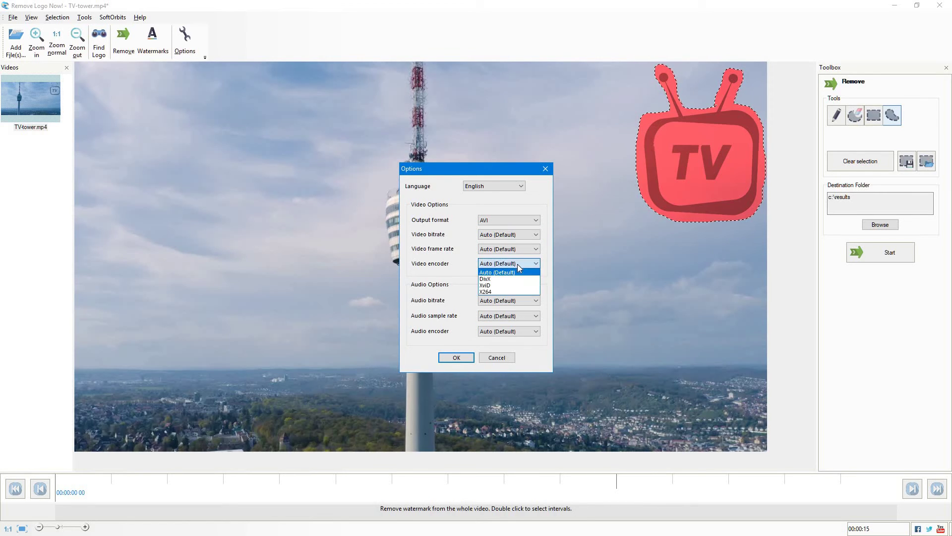
click(530, 301)
click(530, 301)
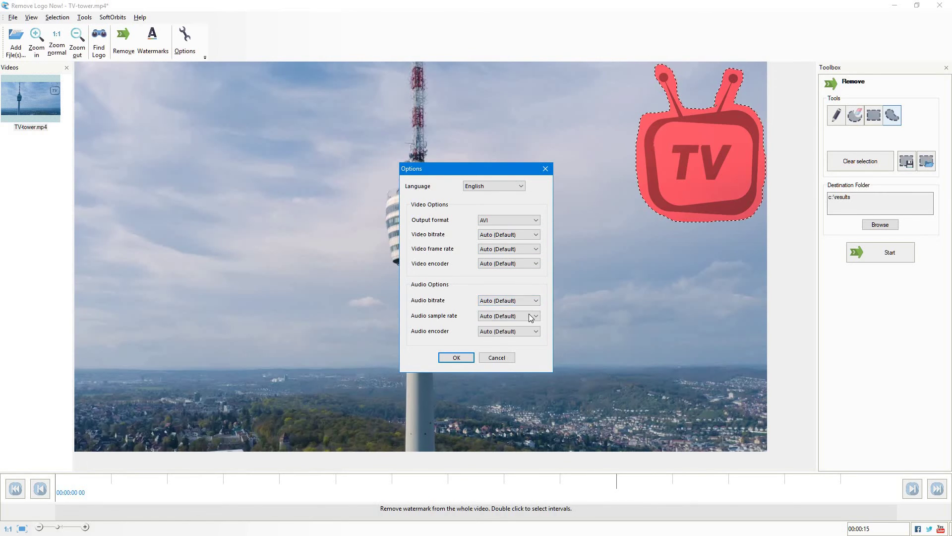
click(531, 315)
click(527, 332)
click(463, 360)
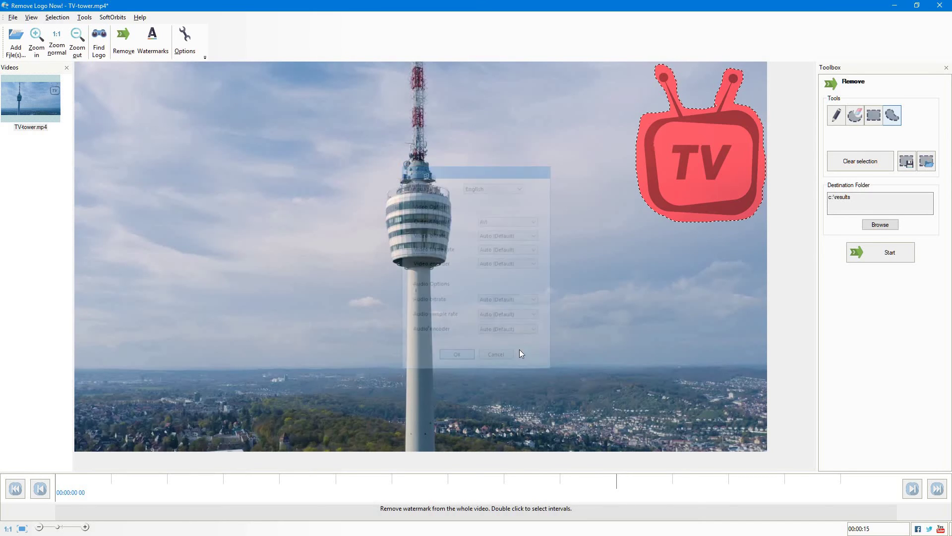
click(889, 258)
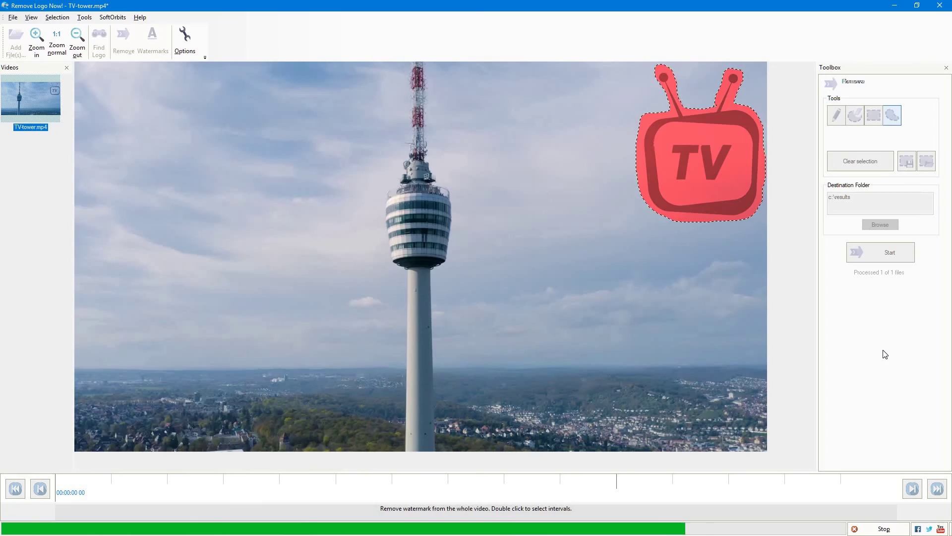